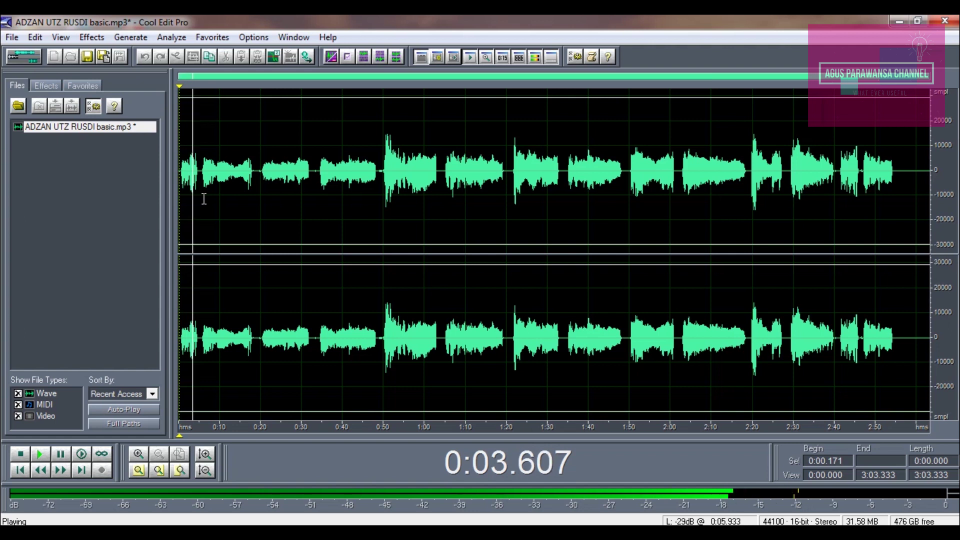
Stop playback and open the Reverb delay effect with the Slow Attack Verb preset.
key("space")
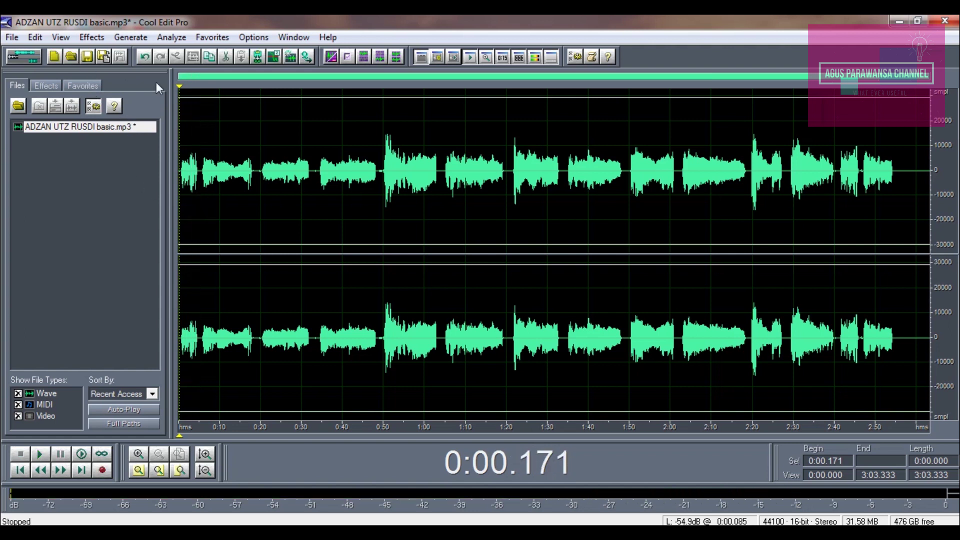
left_click(182, 103)
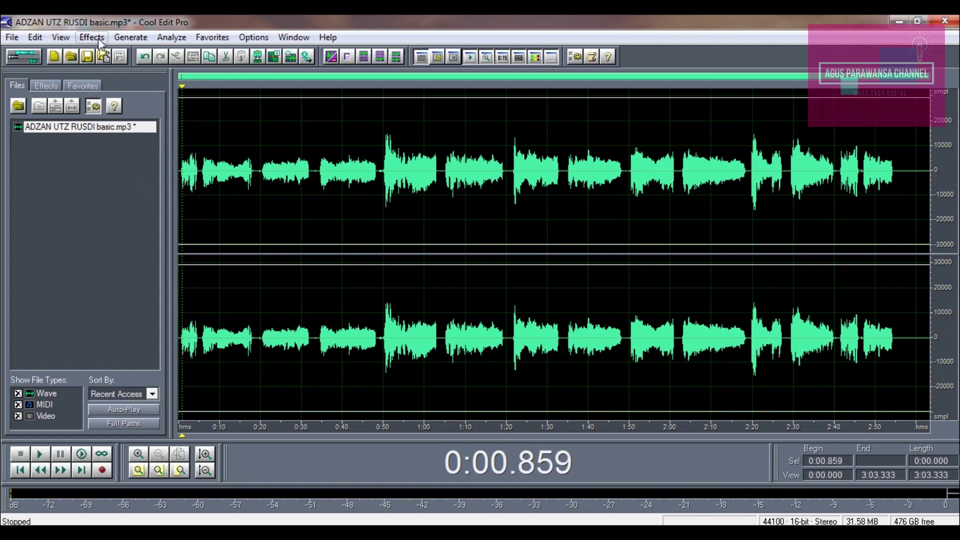
left_click(99, 40)
mouse_move(115, 117)
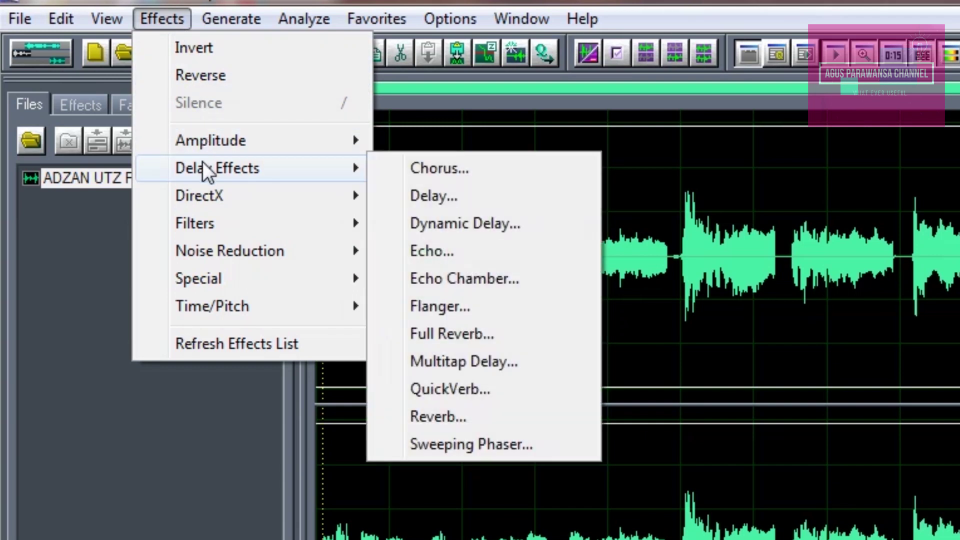
left_click(502, 418)
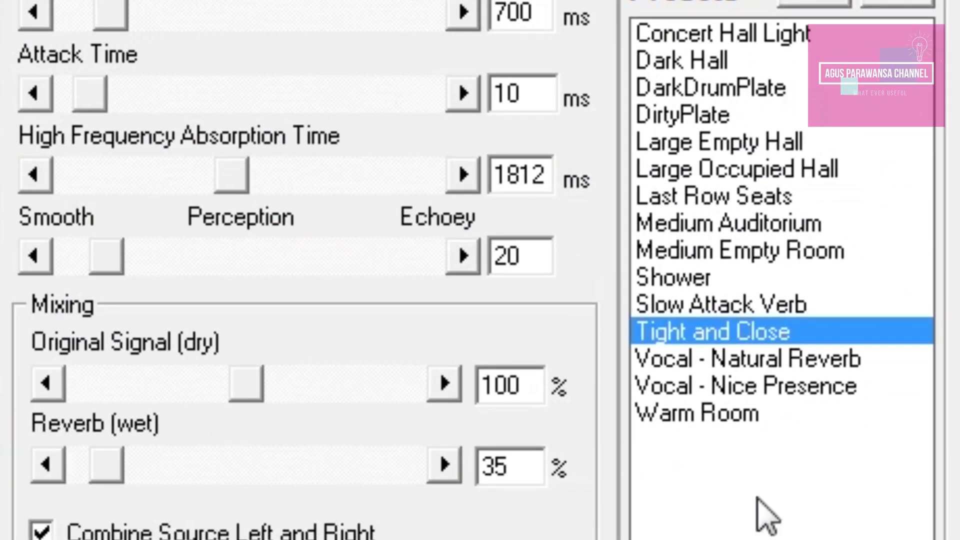
left_click(778, 306)
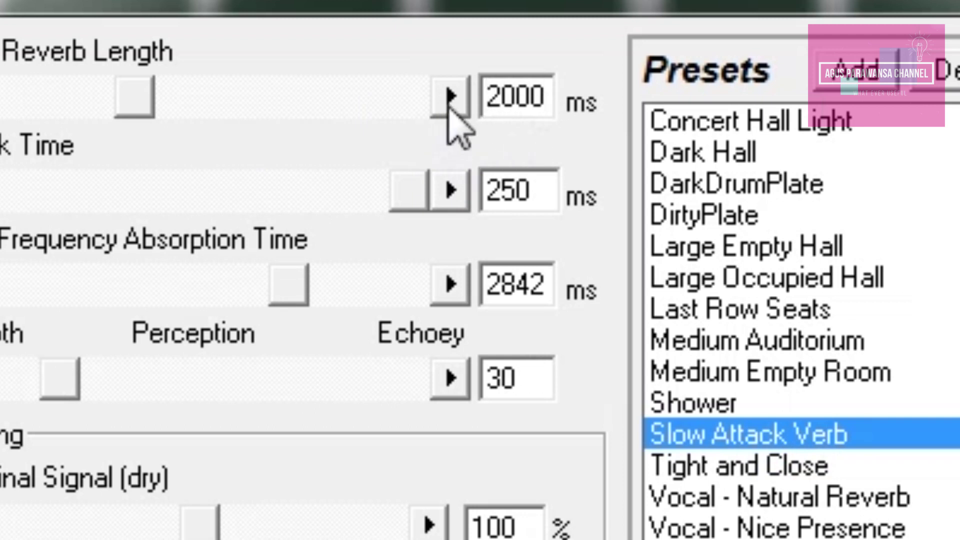
Try a total reverb length of 3000 ms and preview the sound.
key("Home")
key("Delete")
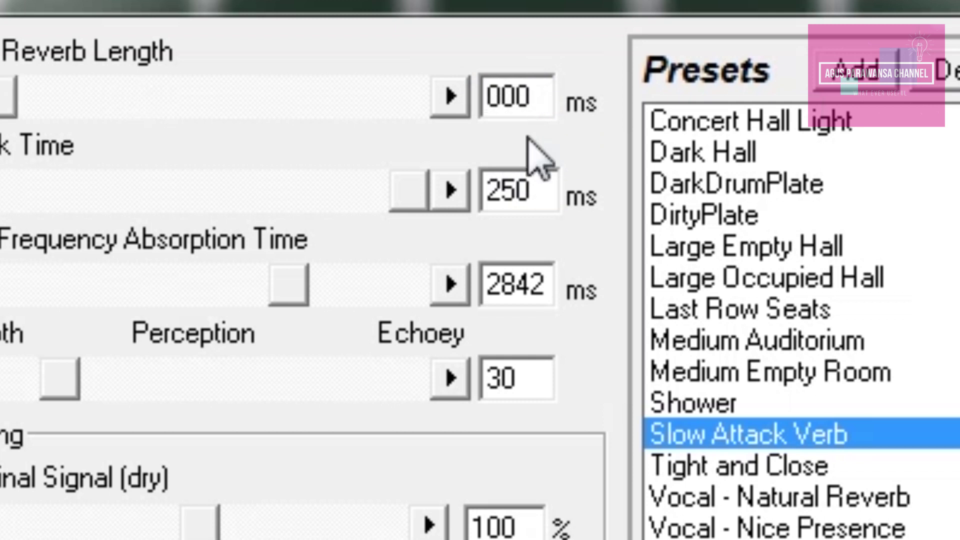
type("3")
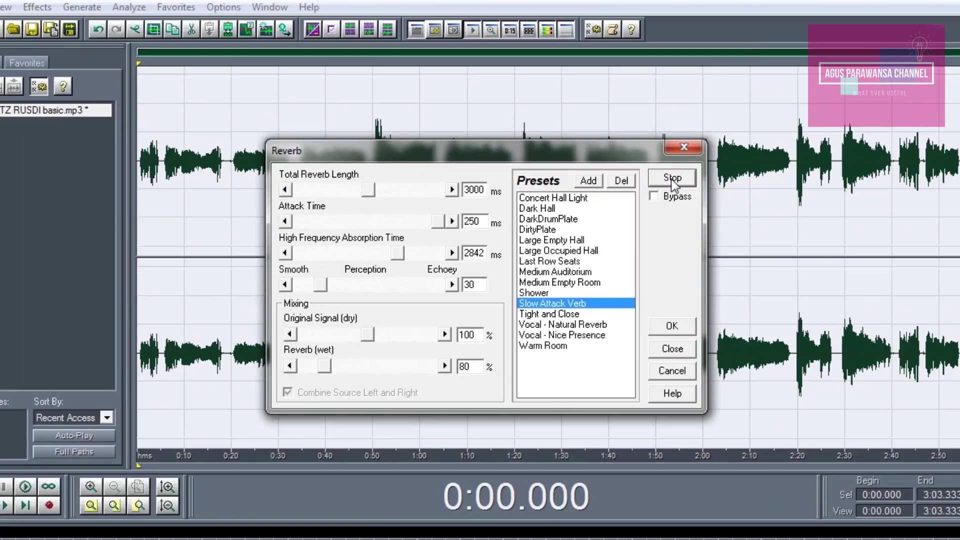
left_click(644, 185)
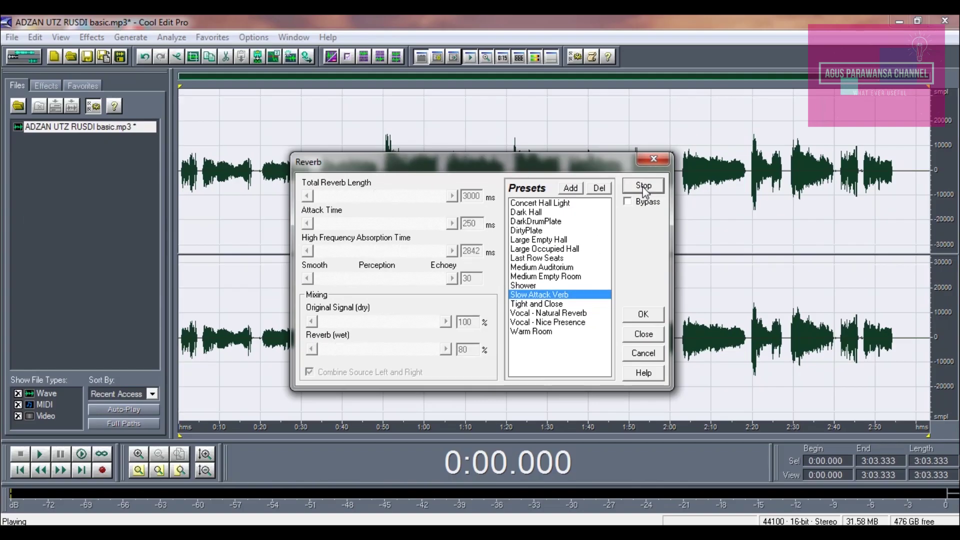
left_click(644, 189)
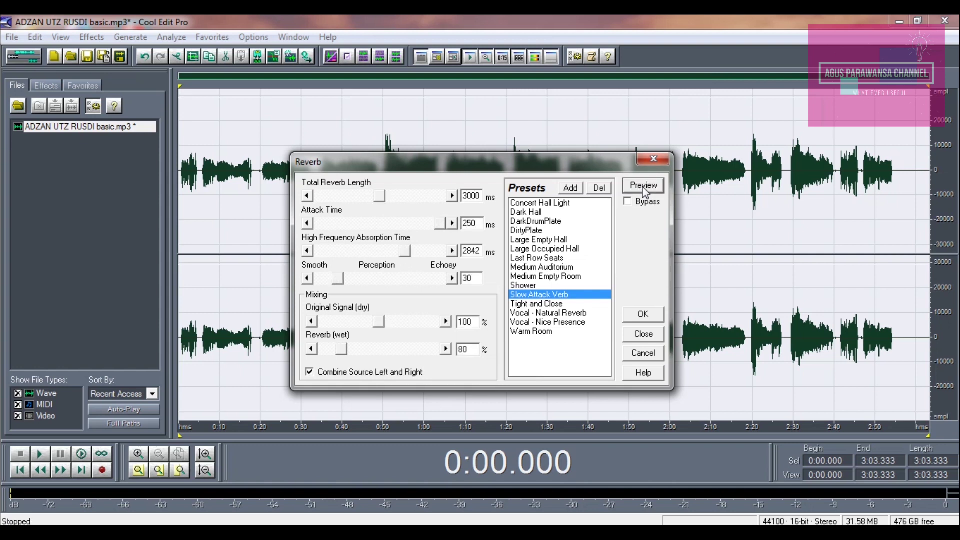
Set the total reverb length to 2500 ms and, after previewing it, apply the reverb to the whole file.
left_click(466, 195)
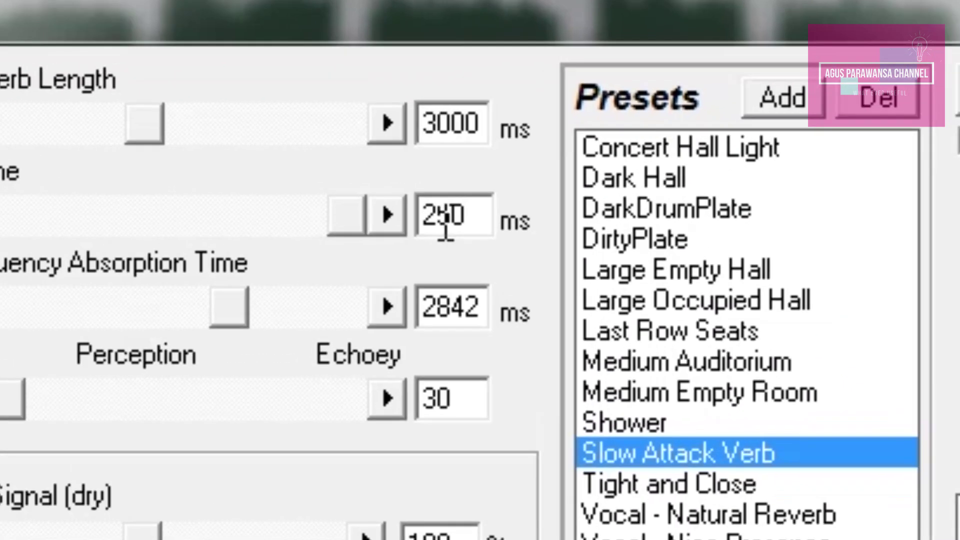
key("BackSpace")
key("Delete")
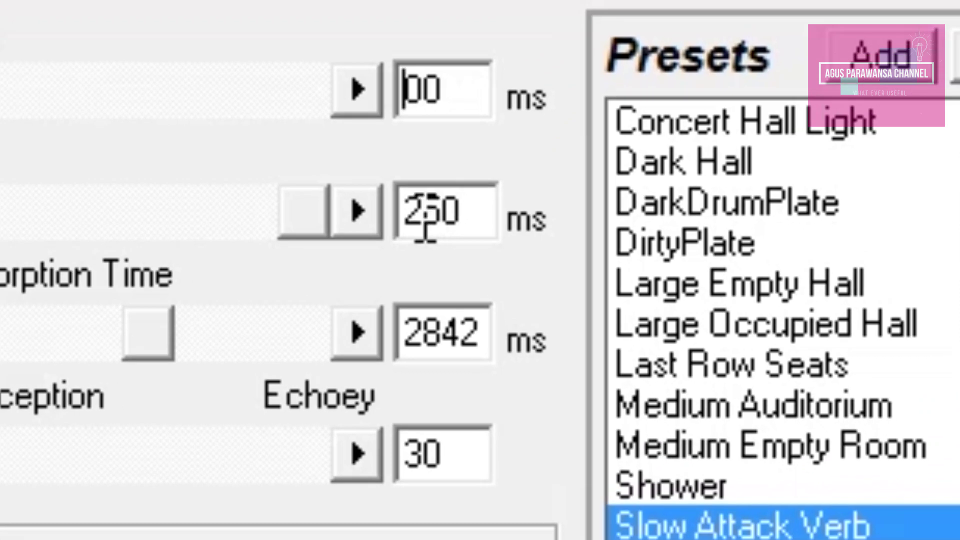
type("25")
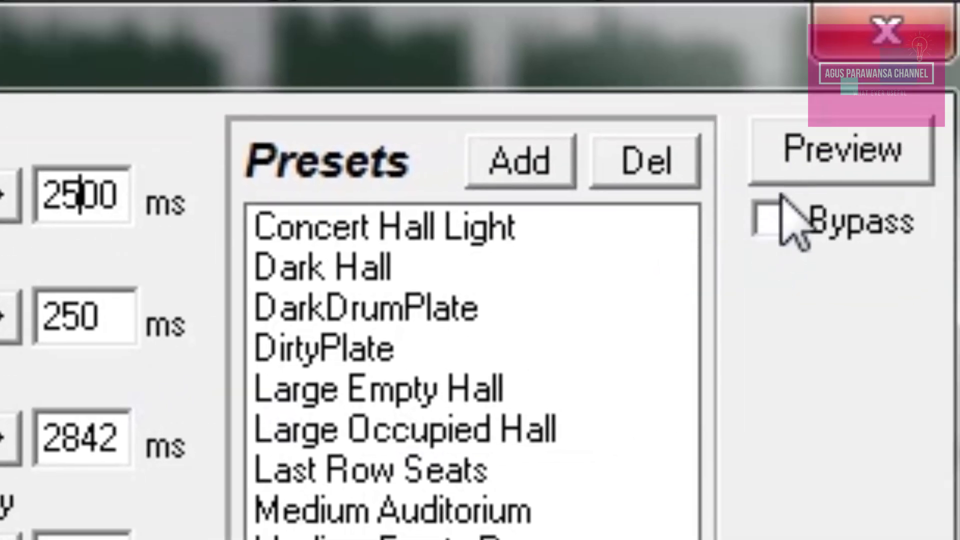
left_click(822, 150)
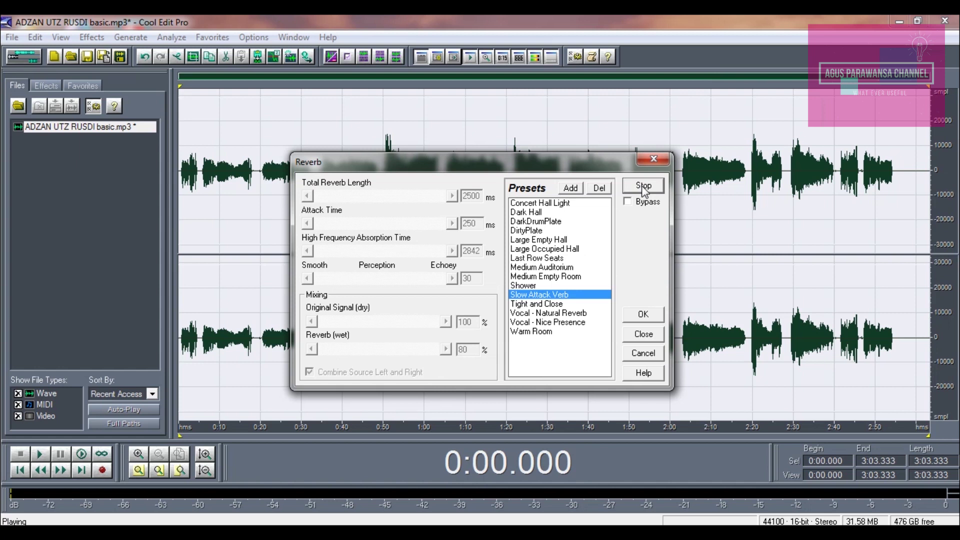
left_click(644, 314)
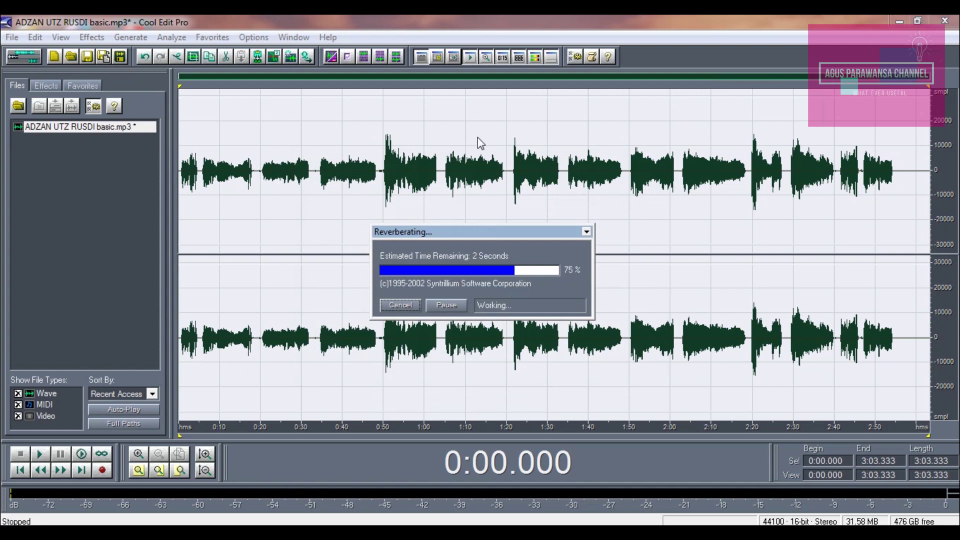
Play the processed audio from about 0:50 to check the reverb.
left_click(386, 184)
key("space")
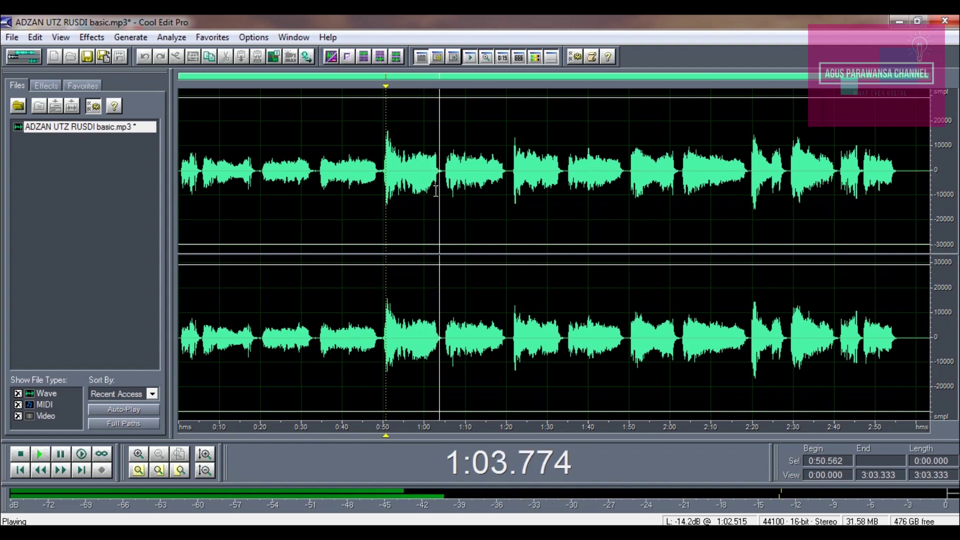
key("space")
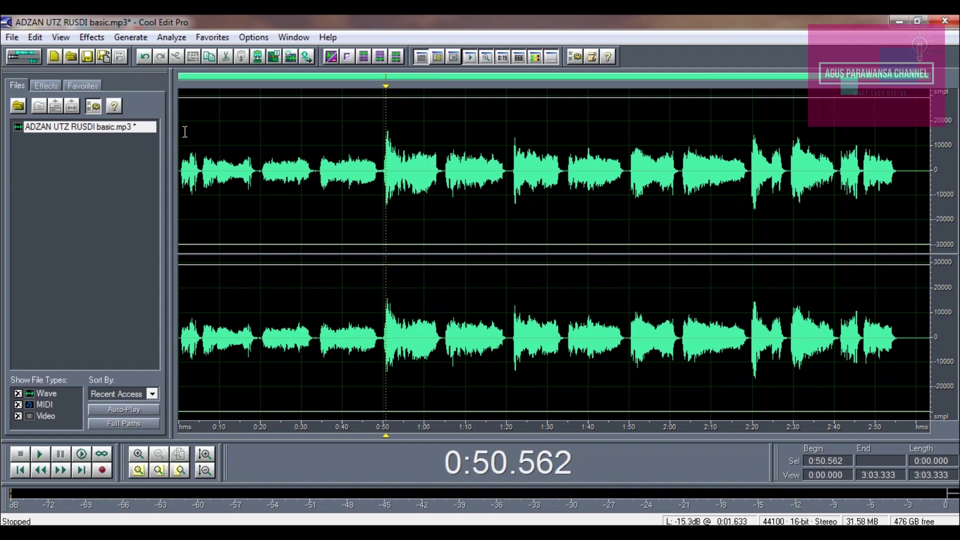
Reopen the Reverb effect and load the Slow Attack Verb preset again.
left_click(97, 40)
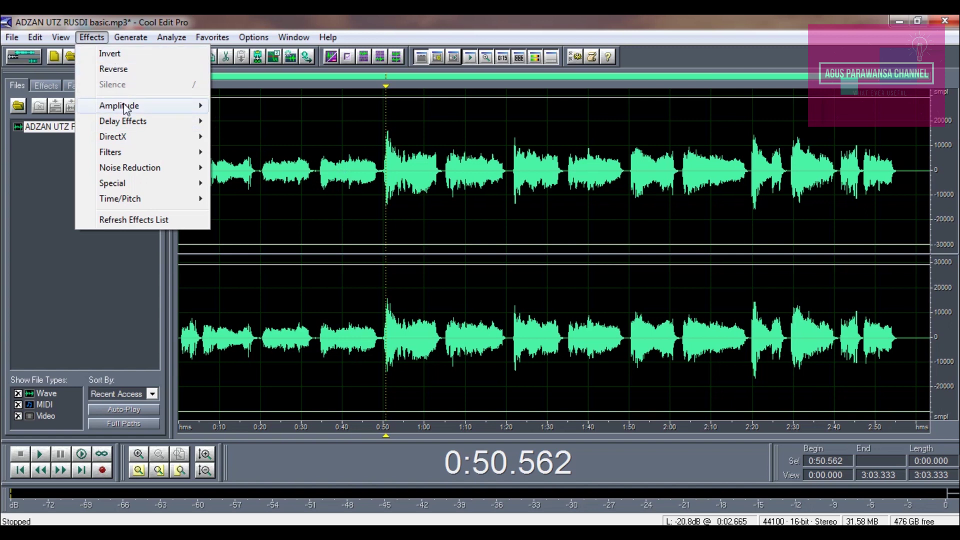
mouse_move(125, 107)
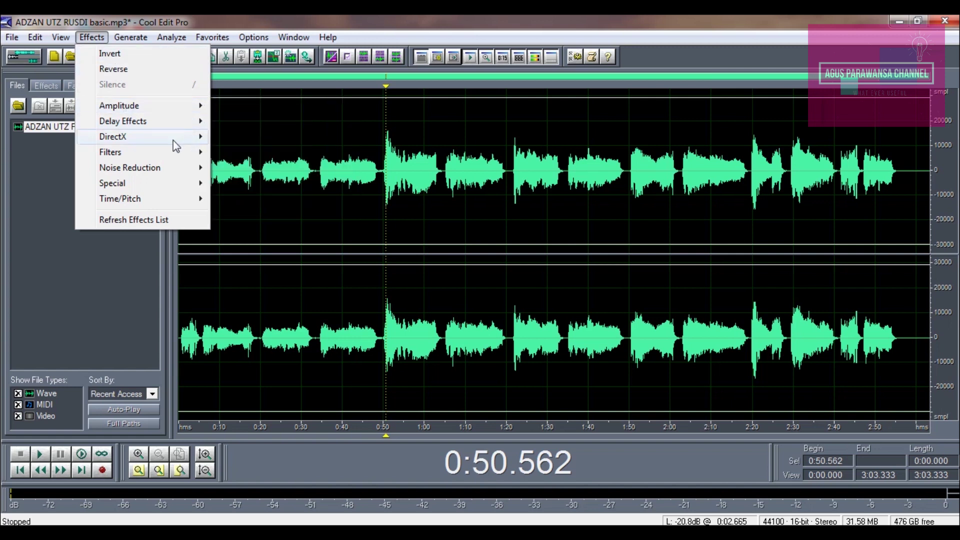
mouse_move(190, 122)
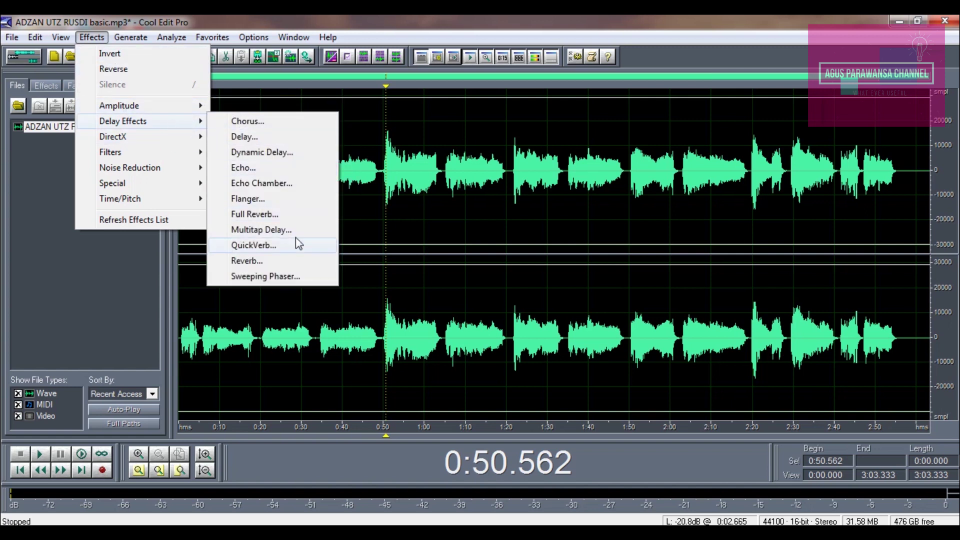
left_click(287, 259)
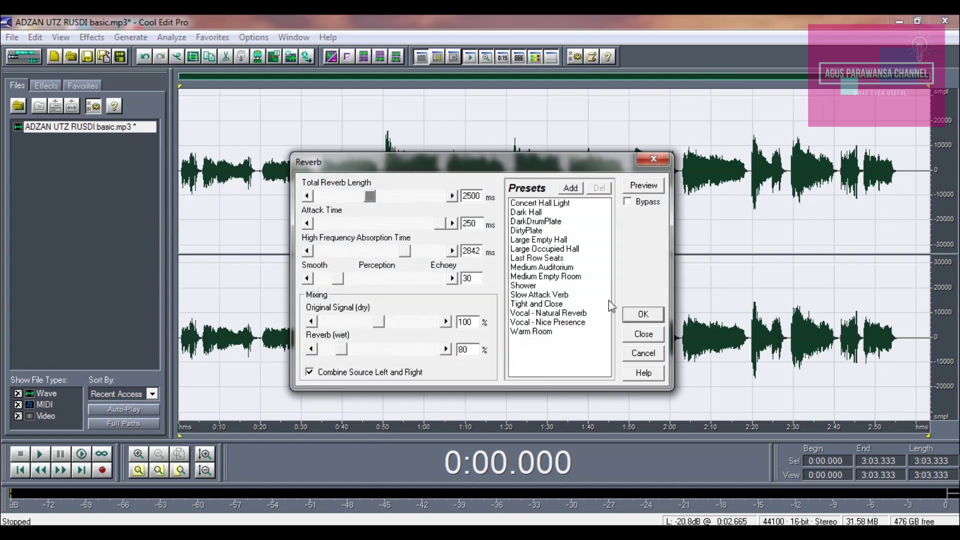
left_click(555, 296)
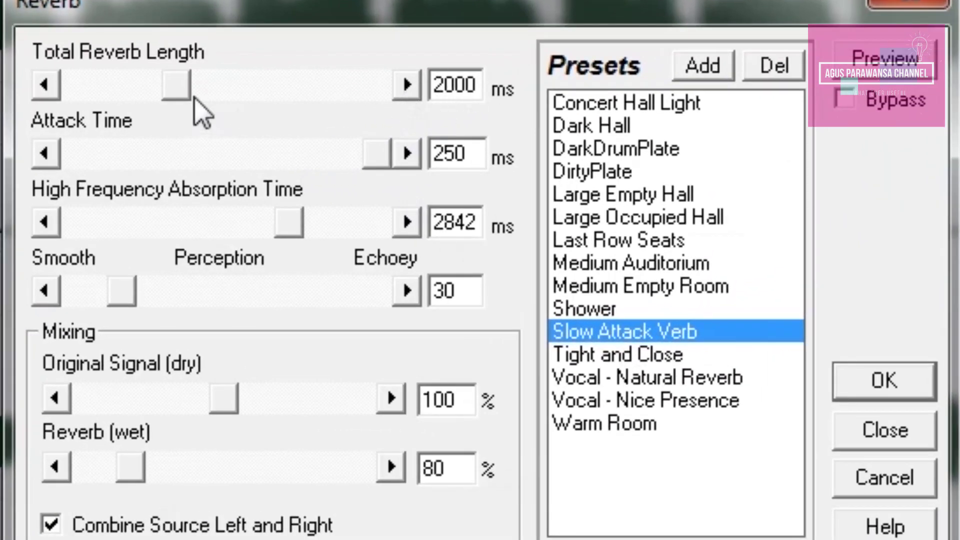
Try different total reverb lengths with the slider, including 2223 ms and 2013 ms, and enter 2500 ms.
mouse_move(180, 90)
left_mouse_down()
mouse_move(293, 106)
mouse_move(193, 89)
mouse_move(242, 100)
mouse_move(227, 110)
mouse_move(189, 104)
left_mouse_up()
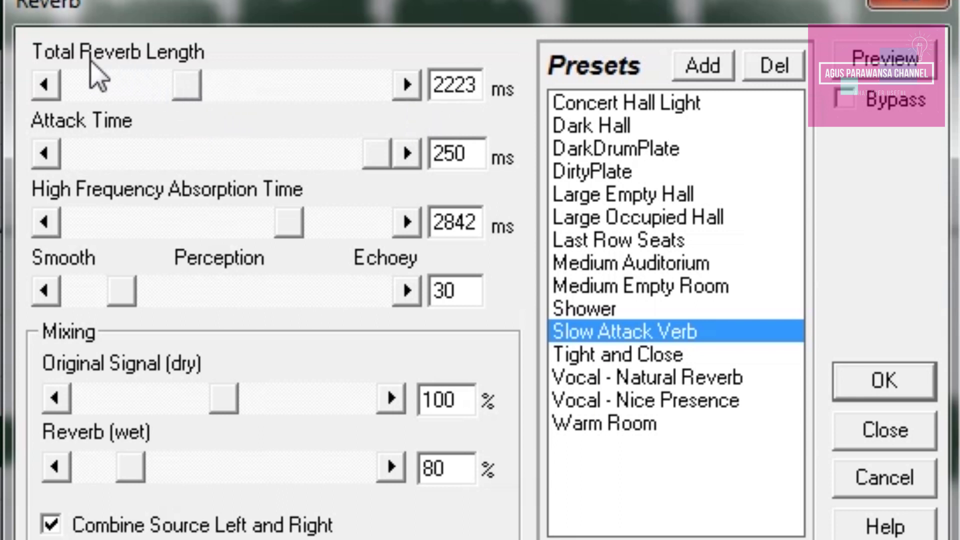
left_click_drag(201, 64, 185, 107)
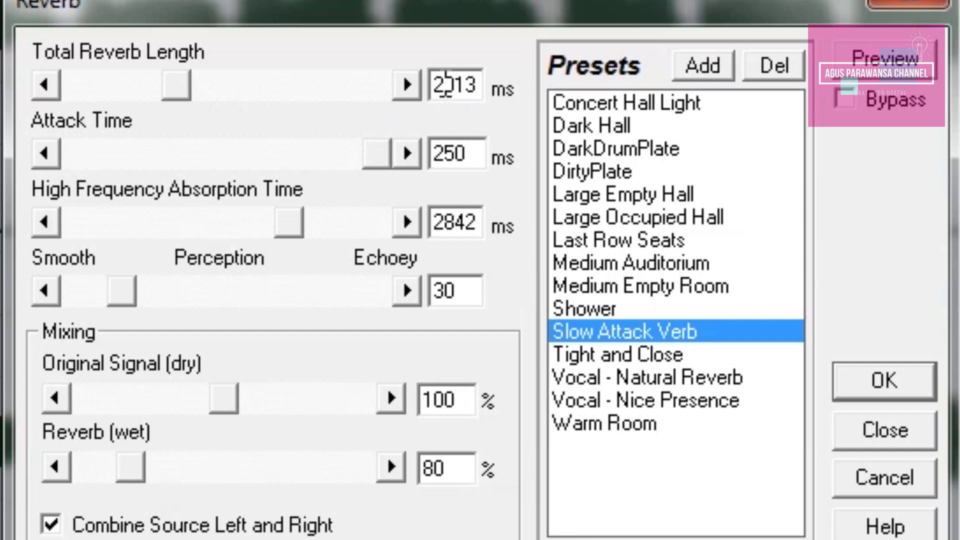
left_click_drag(445, 89, 516, 99)
type("500")
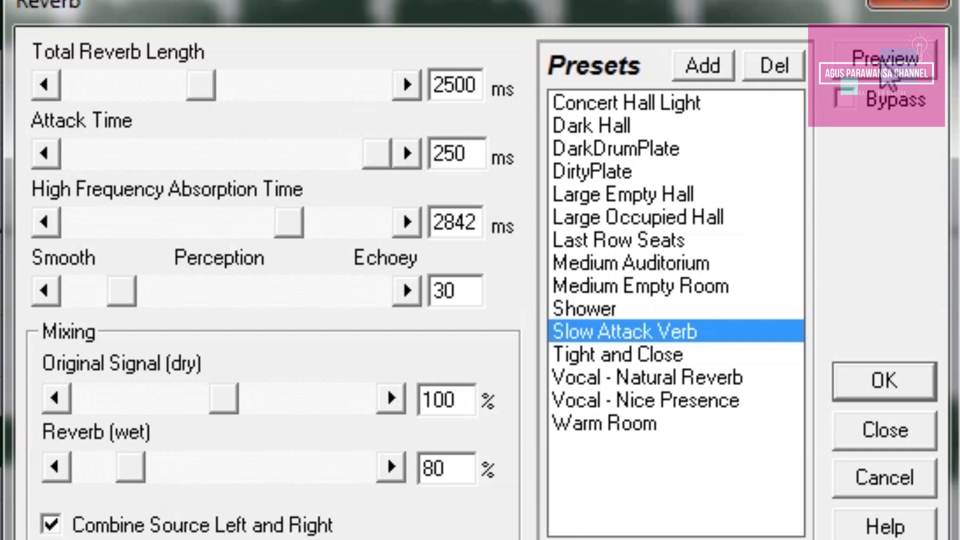
Raise the total reverb length to 2923 ms, return it to 2500 ms and close the effect without applying it.
left_click_drag(207, 87, 228, 110)
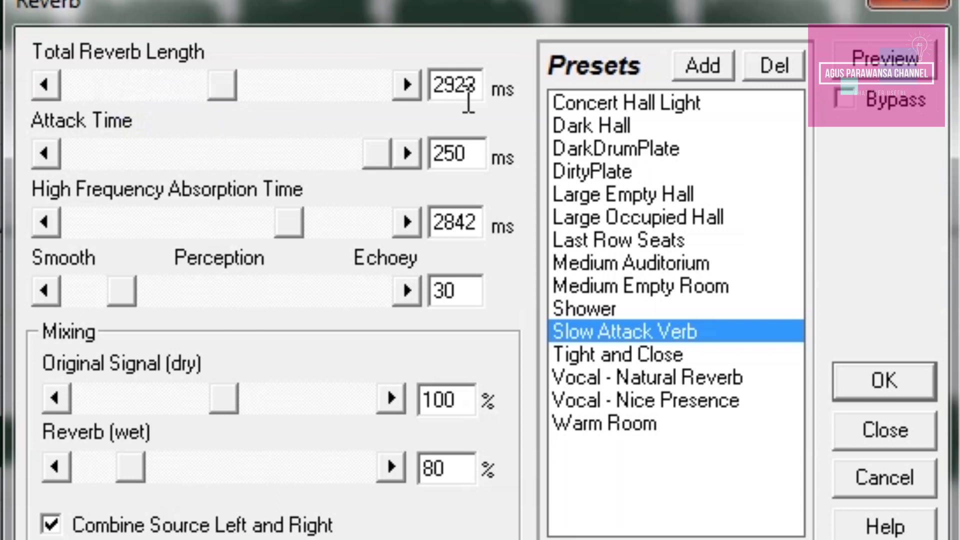
left_click_drag(444, 88, 505, 95)
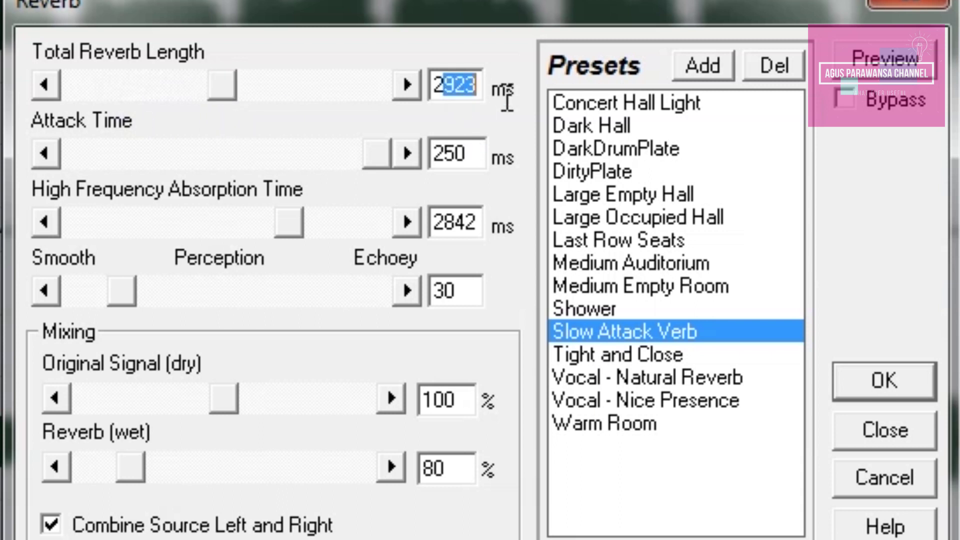
type("599")
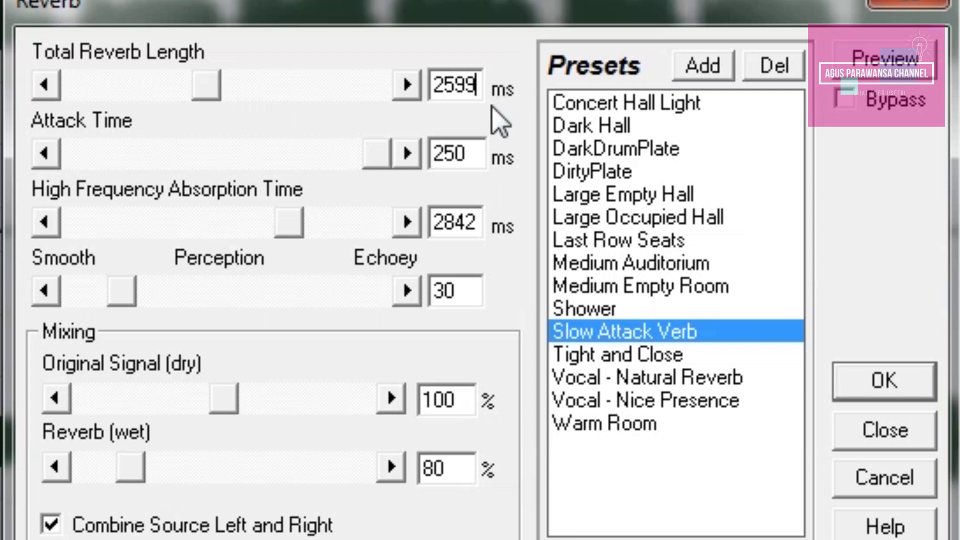
key("BackSpace")
key("BackSpace")
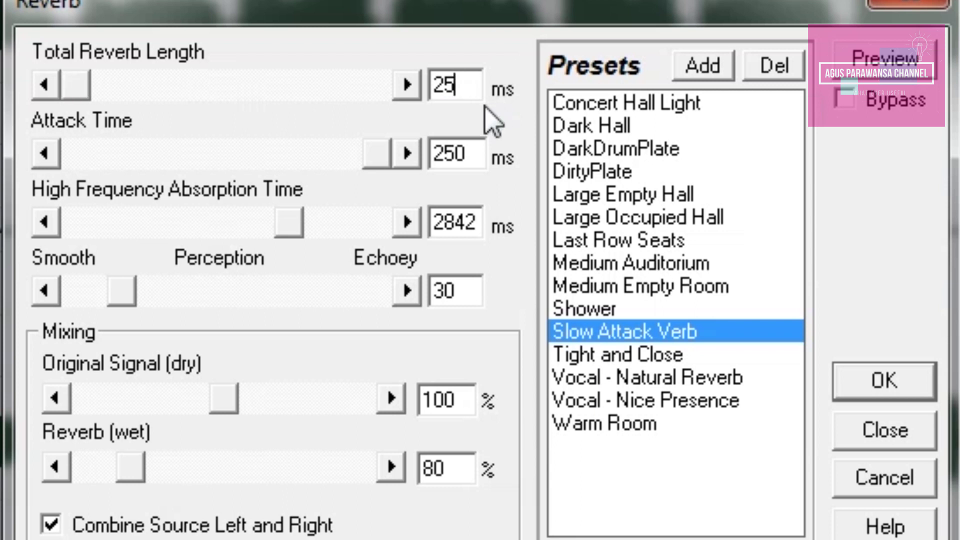
type("00")
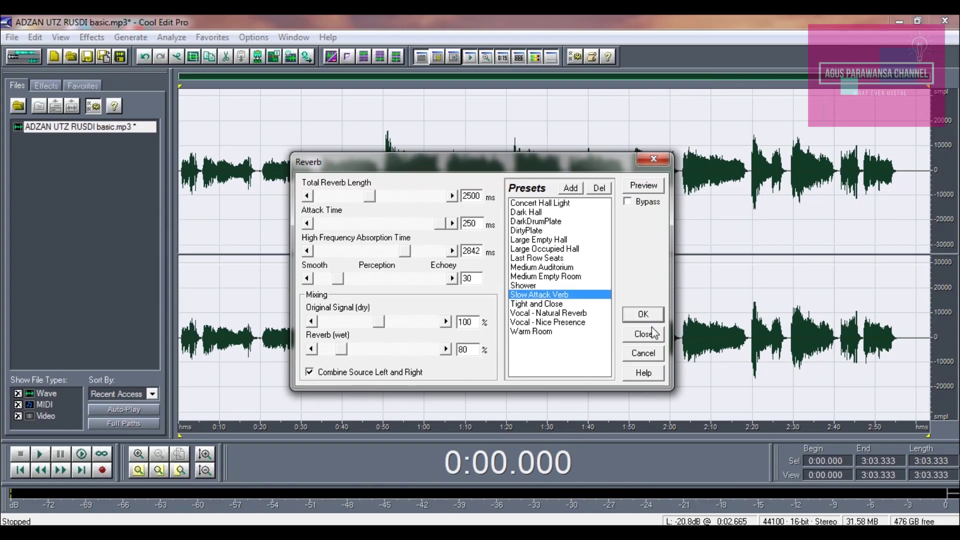
left_click(655, 339)
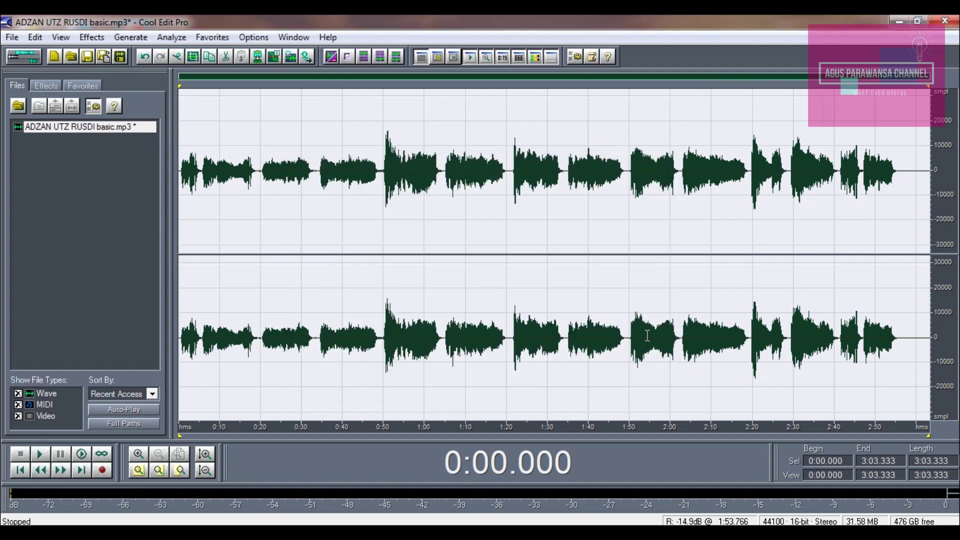
Clear the selection, open the Save Waveform As dialog and dismiss it without saving.
left_click(454, 192)
left_click(453, 192)
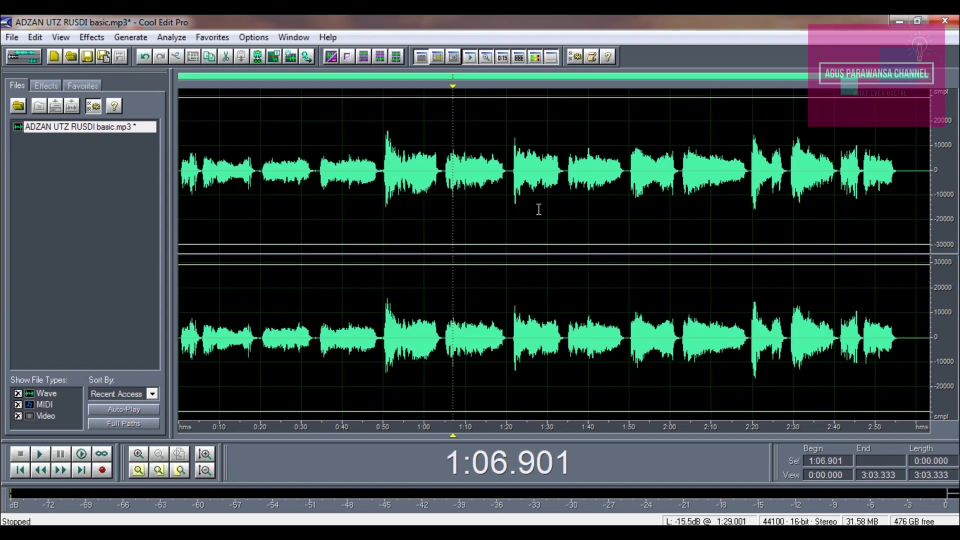
left_click(12, 37)
left_click(85, 236)
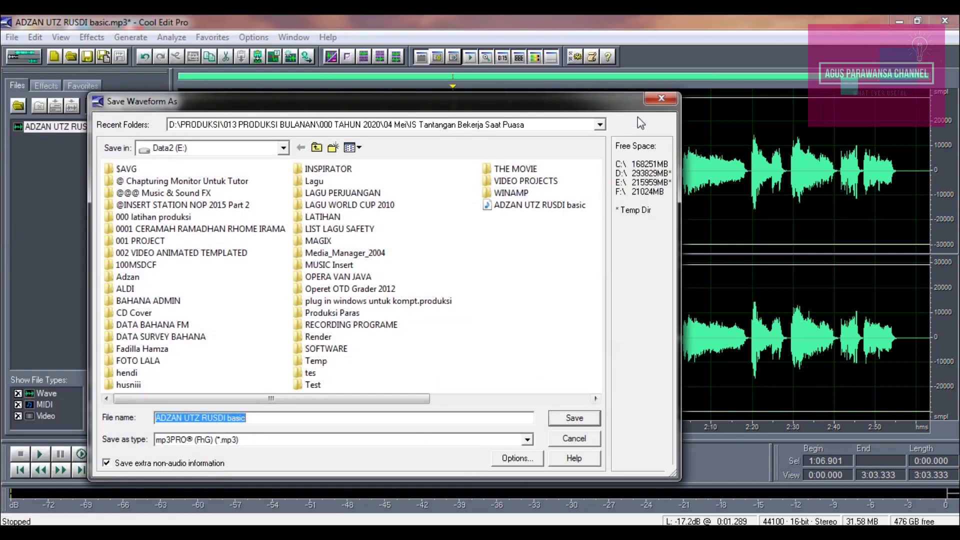
left_click(660, 98)
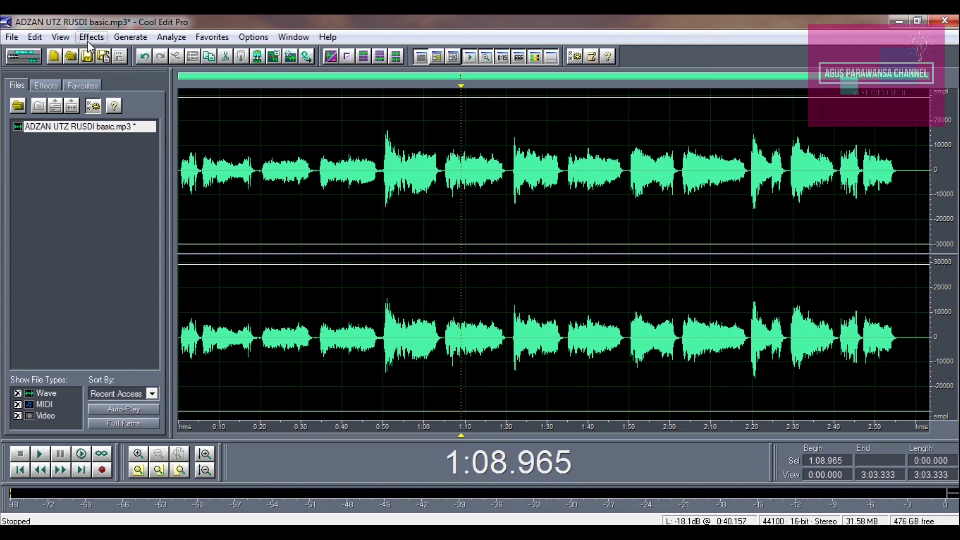